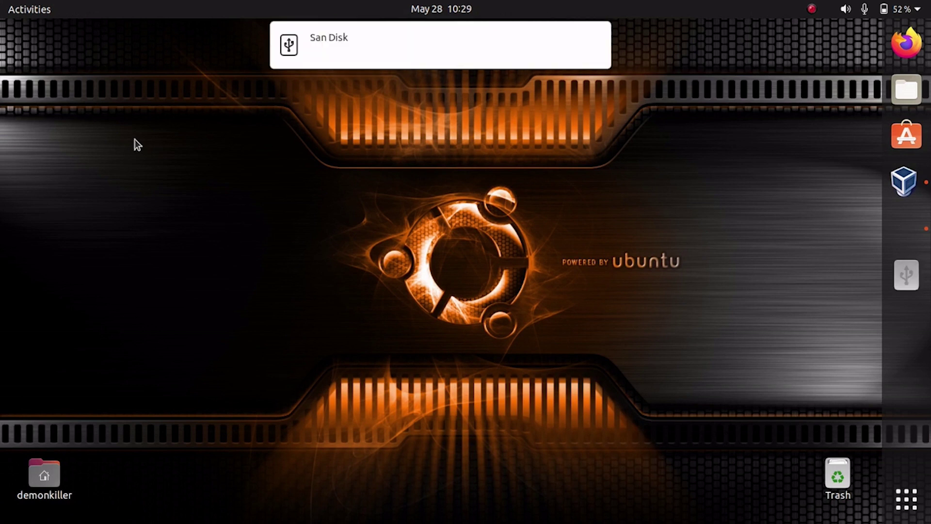
- Dismiss the San Disk notification and check the Ubuntu 16.04 LTS virtual machine's file manager for the USB drive
{"action": "mouse_move", "coordinate": [379, 53]}
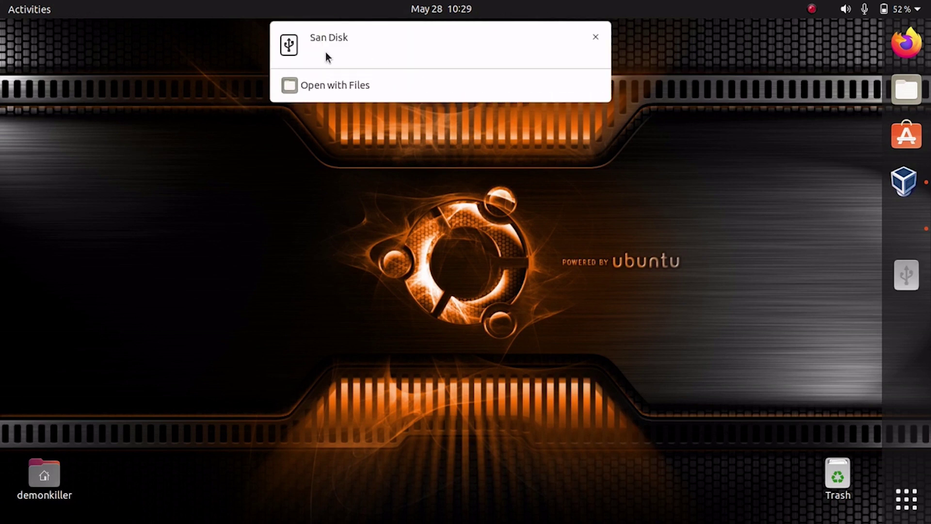
{"action": "left_click", "coordinate": [596, 37]}
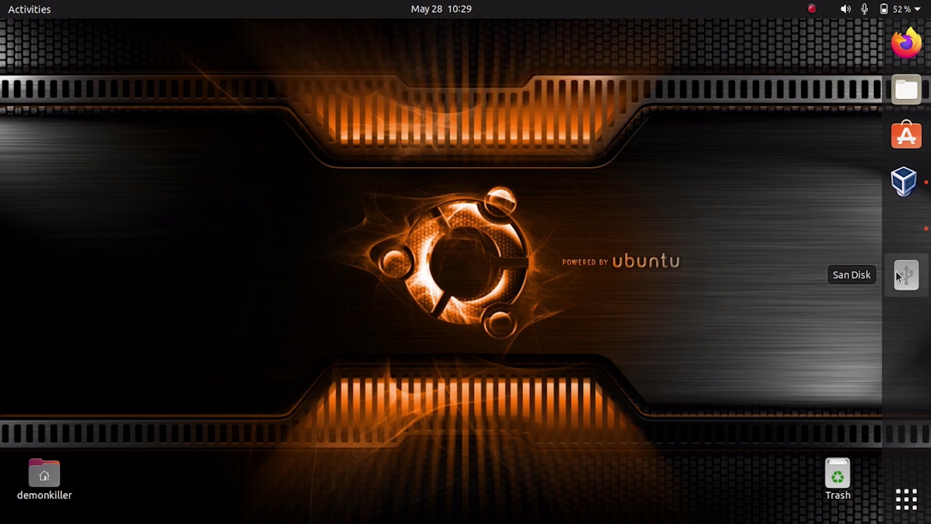
{"action": "left_click", "coordinate": [917, 233]}
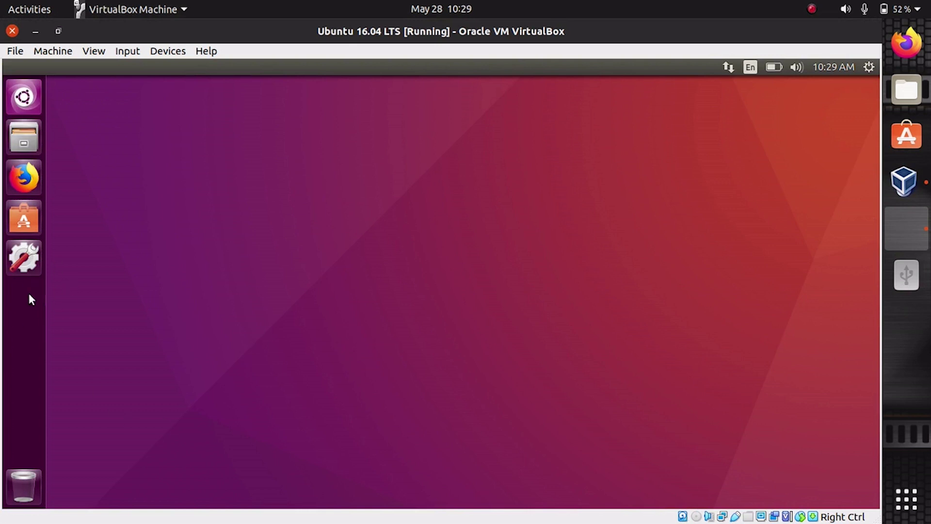
{"action": "left_click", "coordinate": [24, 138]}
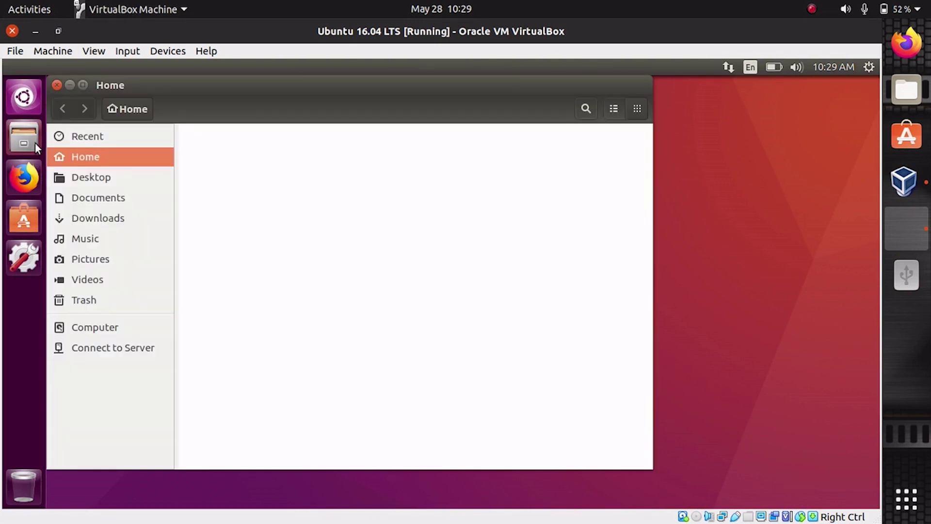
{"action": "left_click", "coordinate": [56, 85]}
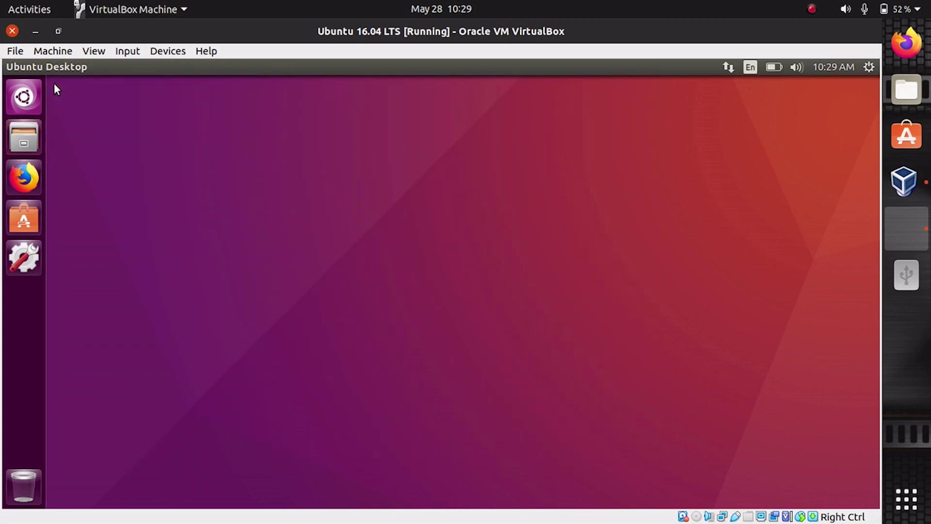
- Power off the running Ubuntu 16.04 LTS virtual machine
{"action": "left_click", "coordinate": [13, 32]}
{"action": "left_click", "coordinate": [469, 301]}
{"action": "left_click", "coordinate": [504, 319]}
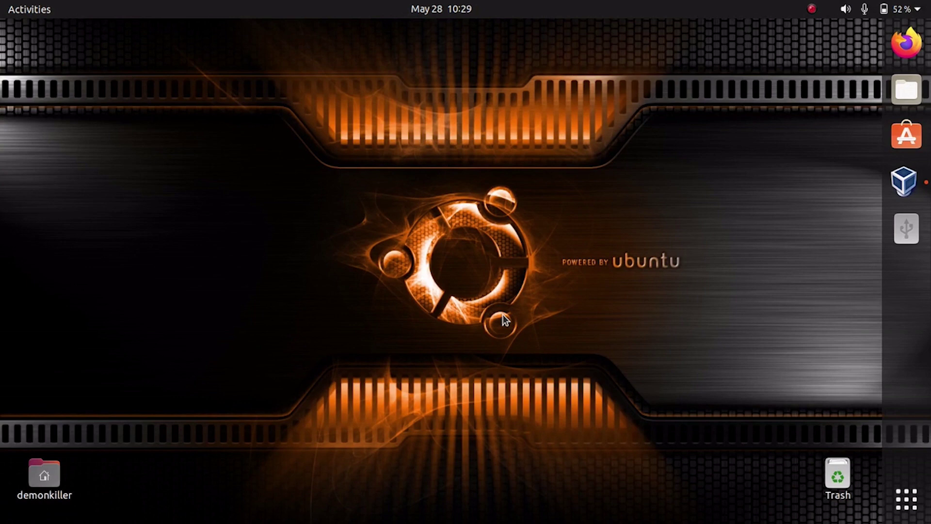
- Switch to VirtualBox Manager and examine the USB settings of the Ubuntu 16.04 LTS machine, closing them without changes
{"action": "left_click", "coordinate": [905, 182]}
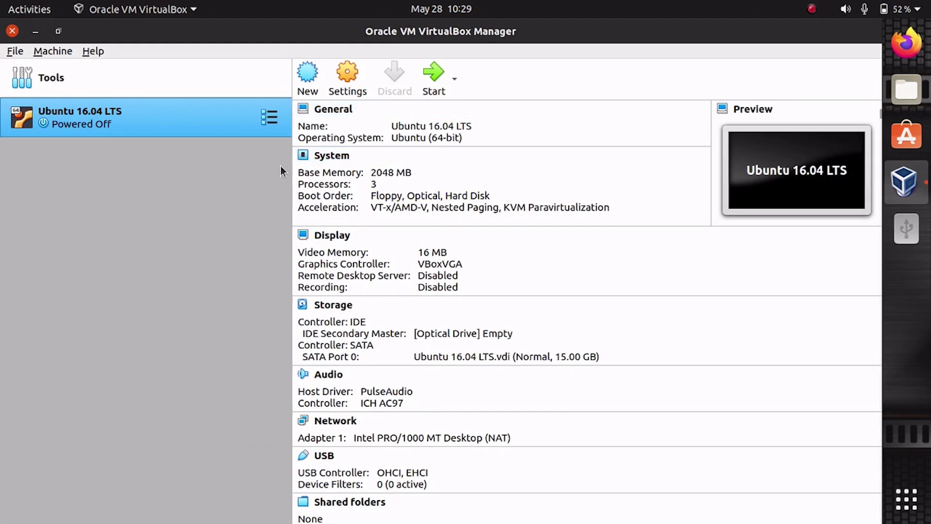
{"action": "left_click", "coordinate": [336, 91]}
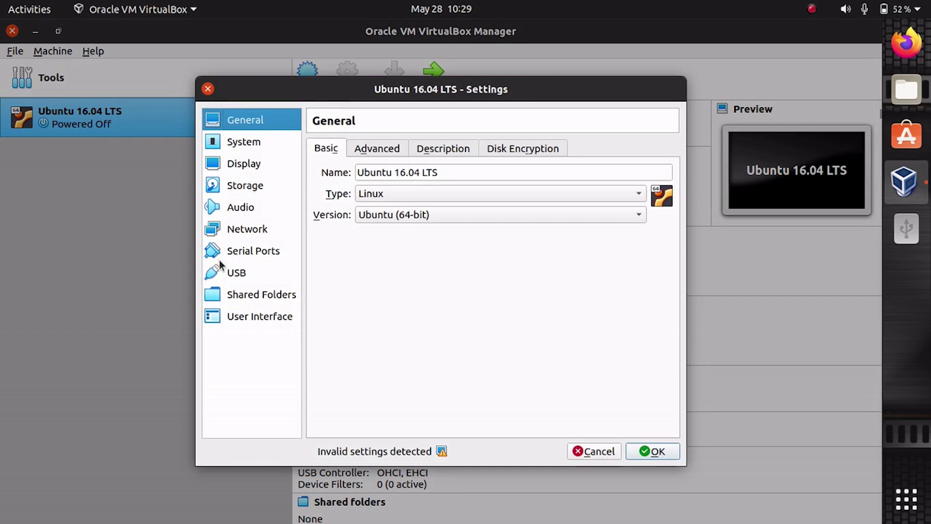
{"action": "left_click", "coordinate": [223, 272]}
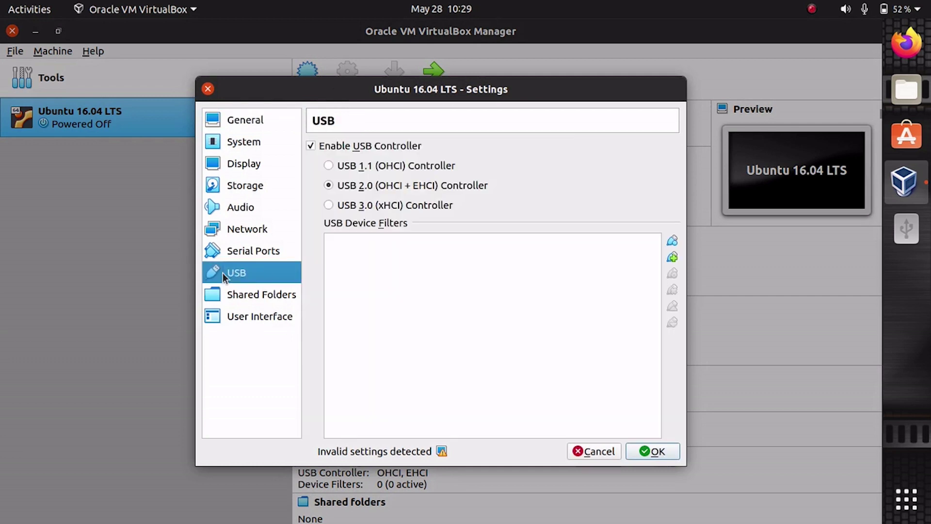
{"action": "left_click", "coordinate": [208, 88]}
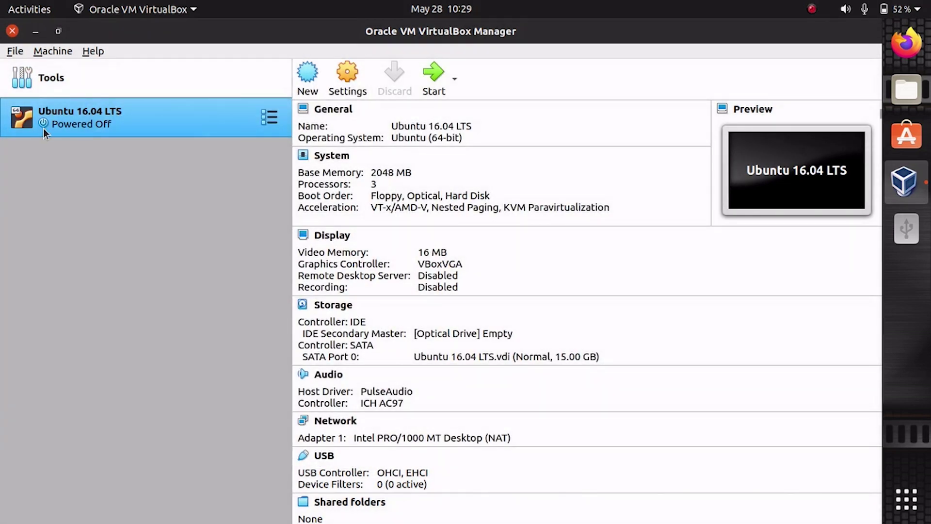
- Try selecting the USB 3.0 (xHCI) Controller for Ubuntu 16.04 LTS and adding a USB device filter, and close the settings without saving
{"action": "left_click", "coordinate": [347, 91]}
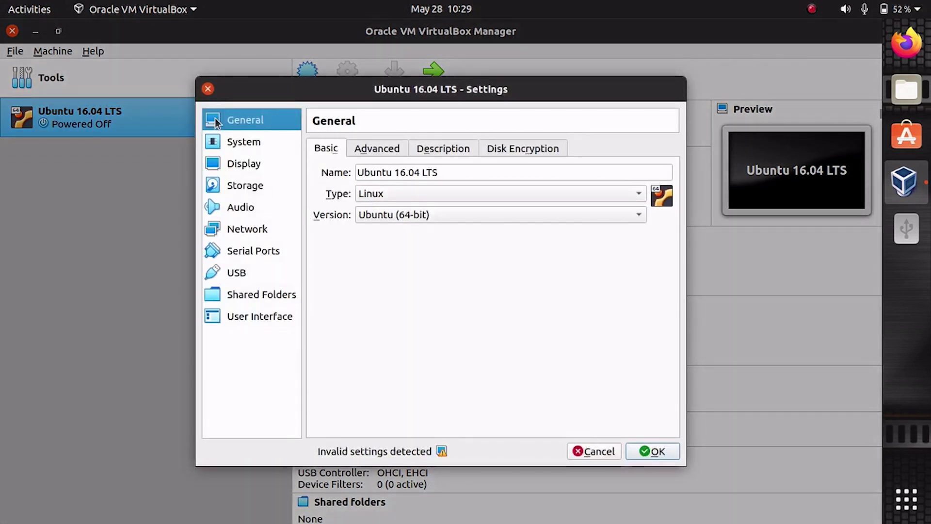
{"action": "left_click", "coordinate": [233, 275]}
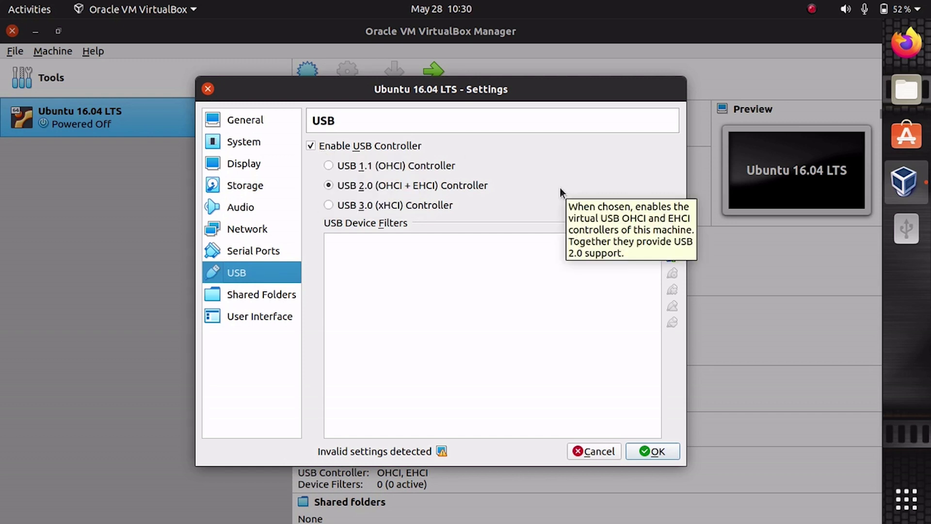
{"action": "left_click", "coordinate": [368, 210]}
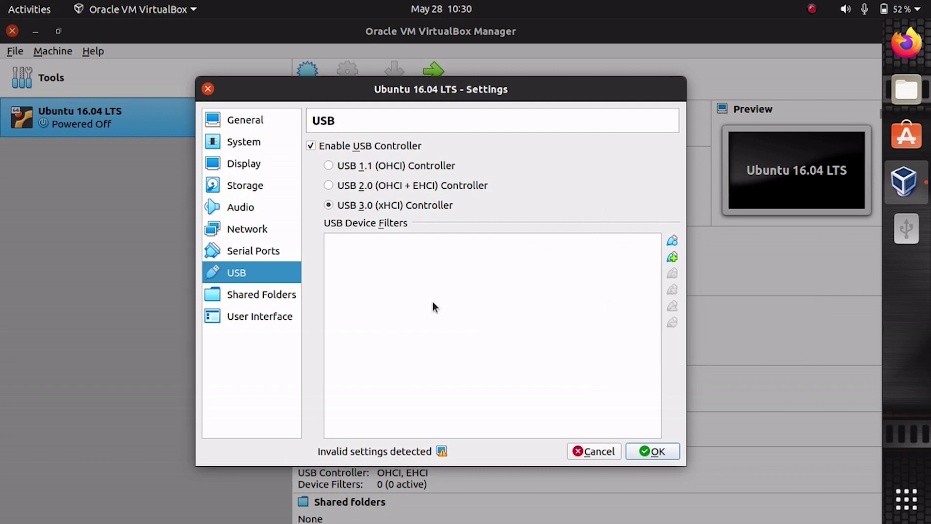
{"action": "left_click", "coordinate": [673, 257]}
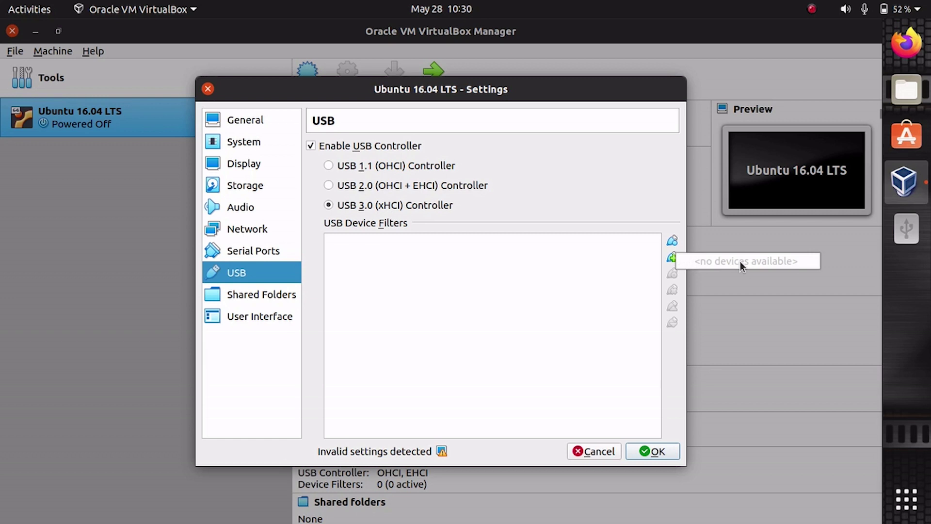
{"action": "left_click", "coordinate": [209, 89]}
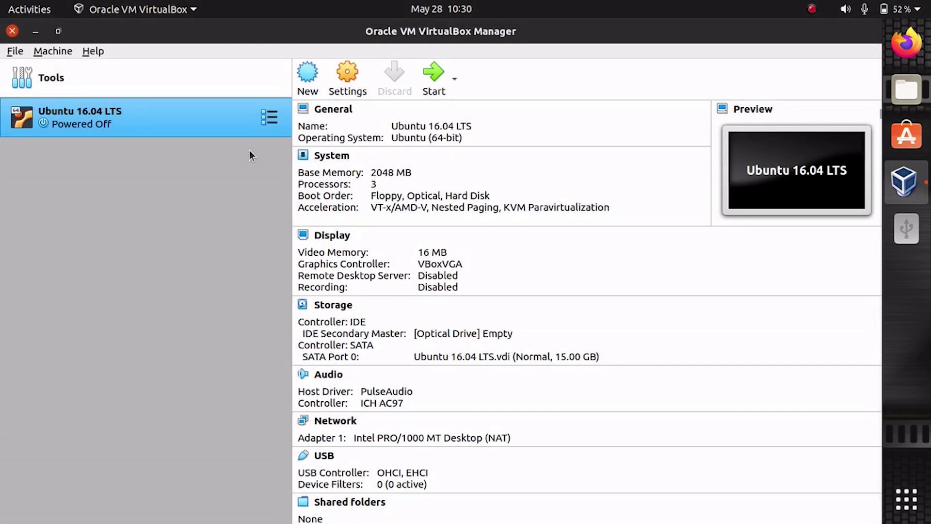
- Open a terminal on the host, maximize it and enlarge its text four times
{"action": "key", "text": "ctrl+alt+t"}
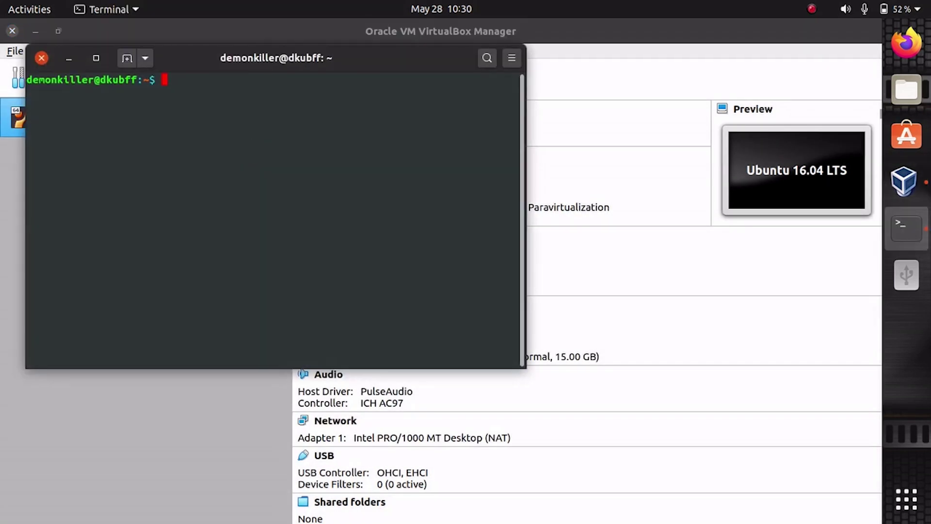
{"action": "key", "text": "super+Up"}
{"action": "key", "text": "ctrl+plus"}
{"action": "key", "text": "ctrl+plus"}
{"action": "key", "text": "ctrl+plus"}
{"action": "key", "text": "ctrl+plus"}
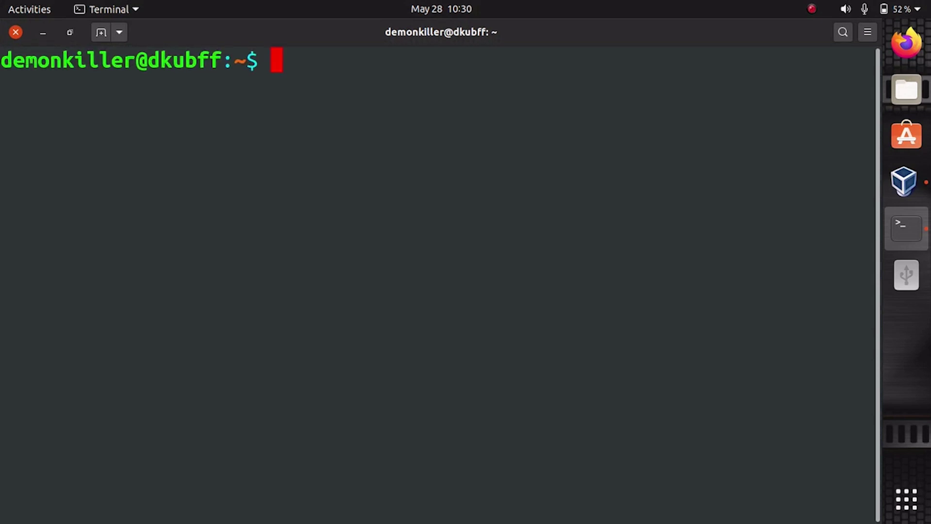
- Add the current user to the vboxusers group with "sudo adduser $USER vboxusers", entering the account password, and close the terminal
{"action": "type", "text": "sudo adduser "}
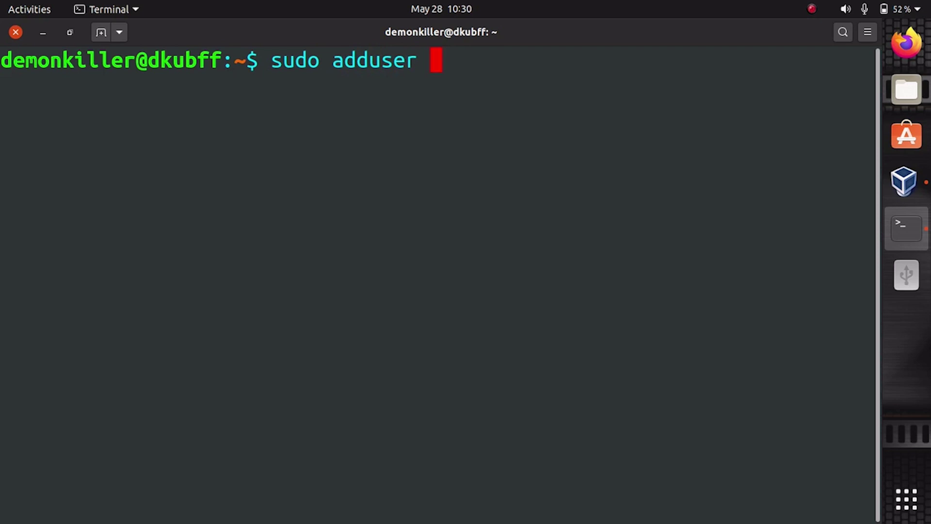
{"action": "type", "text": "$USER"}
{"action": "key", "text": "BackSpace"}
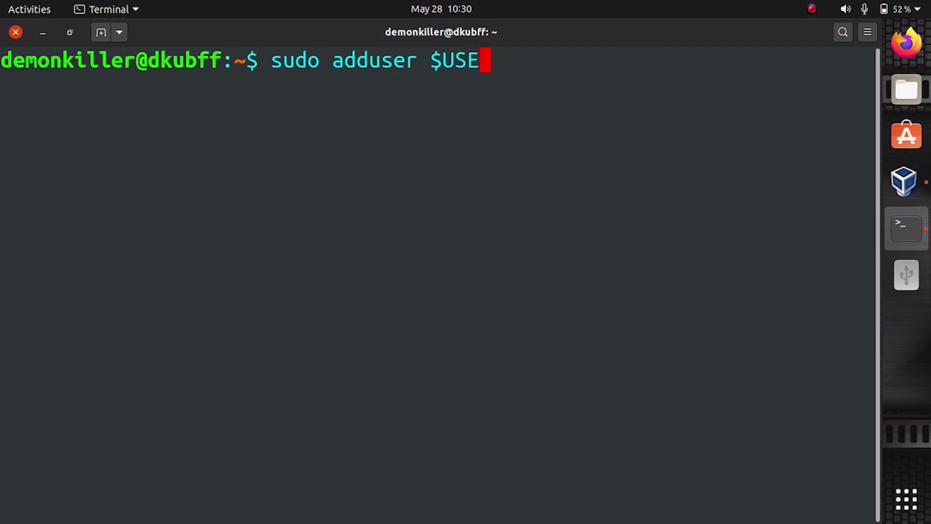
{"action": "type", "text": "R vbox"}
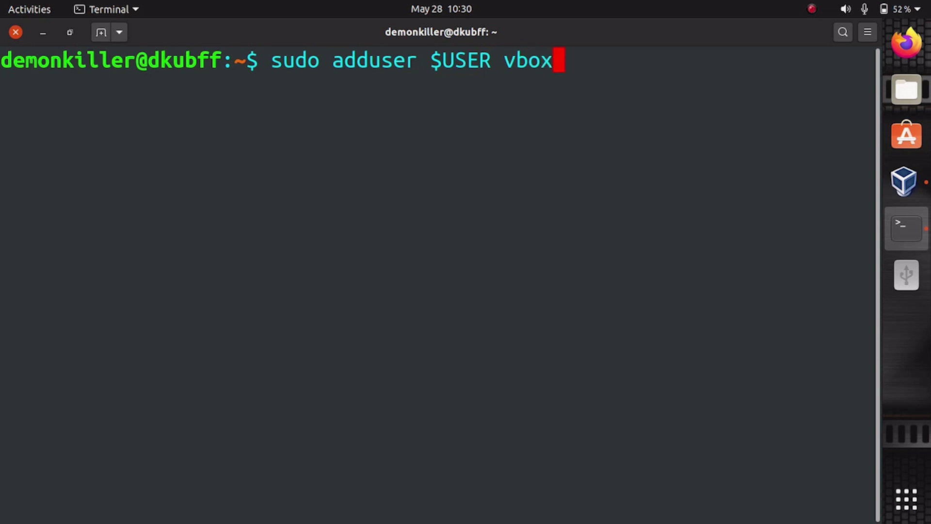
{"action": "type", "text": "users"}
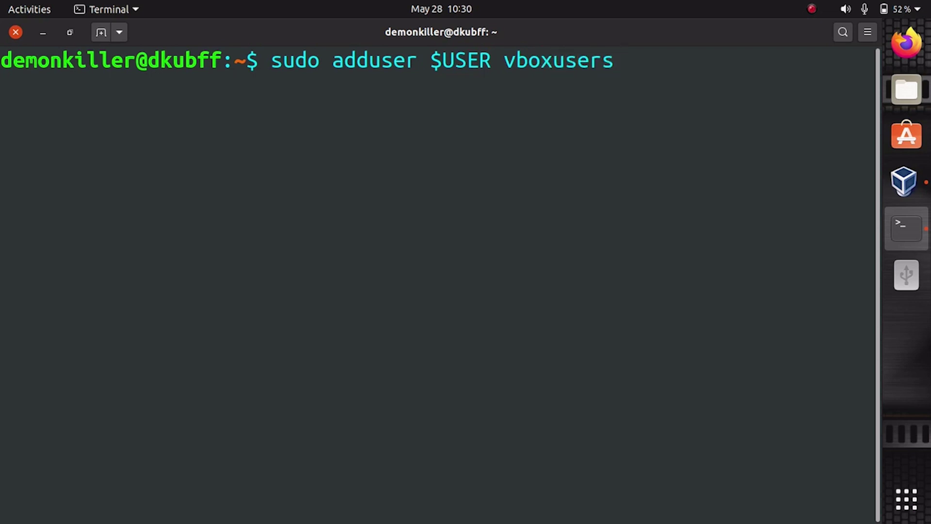
{"action": "left_click_drag", "start_coordinate": [344, 61], "coordinate": [553, 61]}
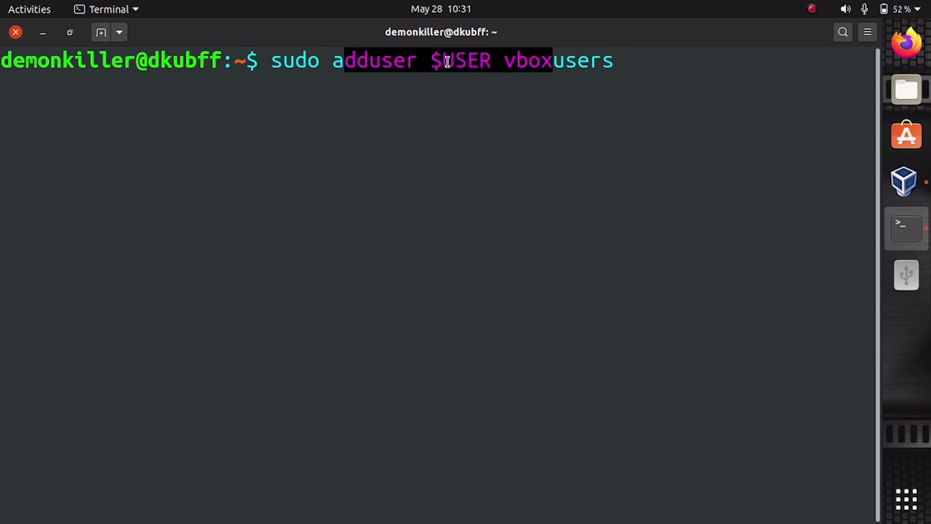
{"action": "left_click_drag", "start_coordinate": [443, 59], "coordinate": [604, 59]}
{"action": "left_click", "coordinate": [622, 58]}
{"action": "key", "text": "Return"}
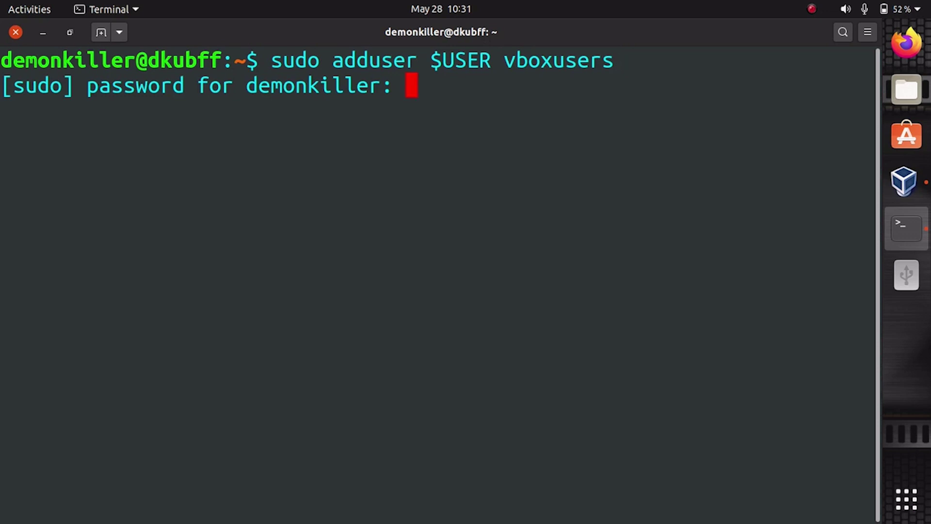
{"action": "key", "text": "Return"}
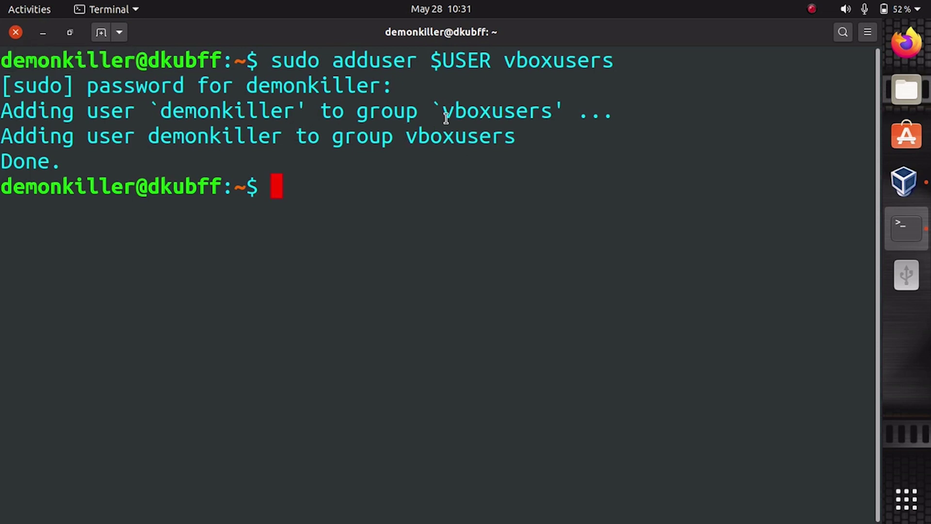
{"action": "left_click", "coordinate": [16, 32]}
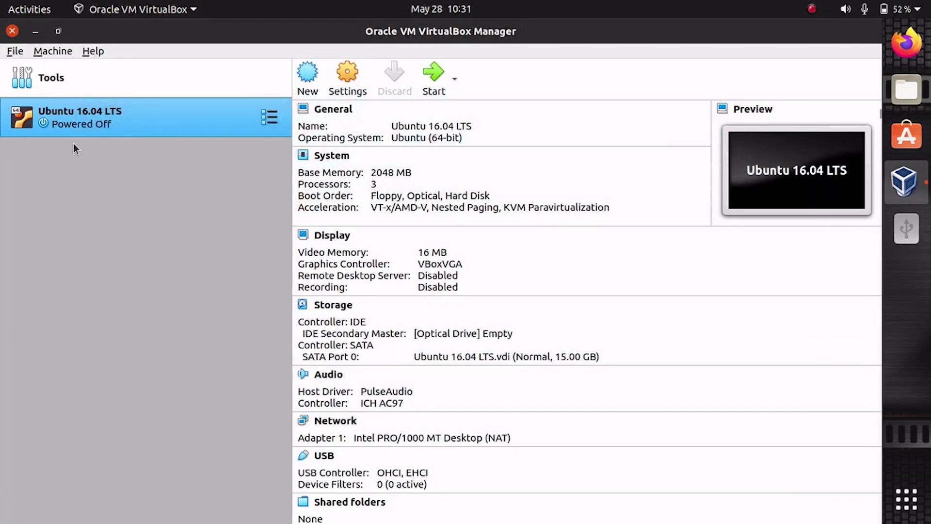
- End the desktop session with Power Off / Log Out and, once back on the desktop, launch VirtualBox by searching for "virtu"
{"action": "left_click", "coordinate": [897, 8]}
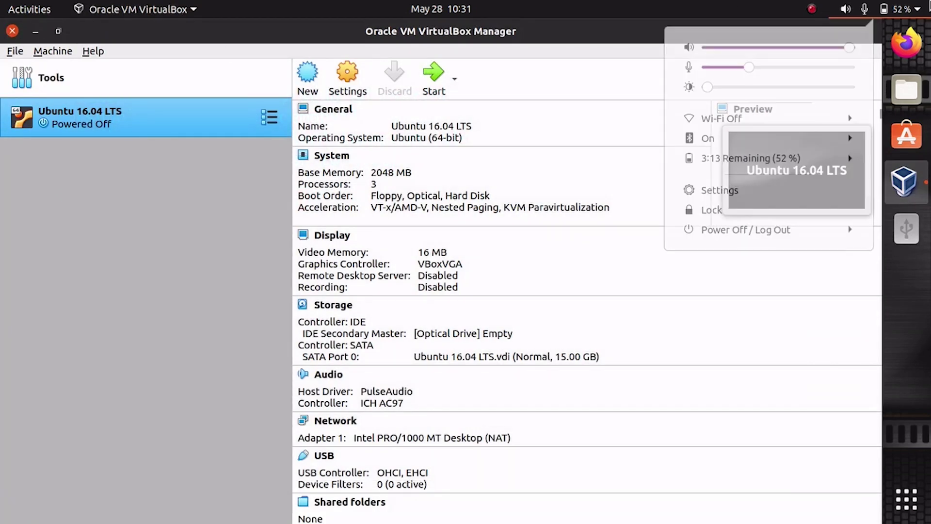
{"action": "left_click", "coordinate": [738, 232]}
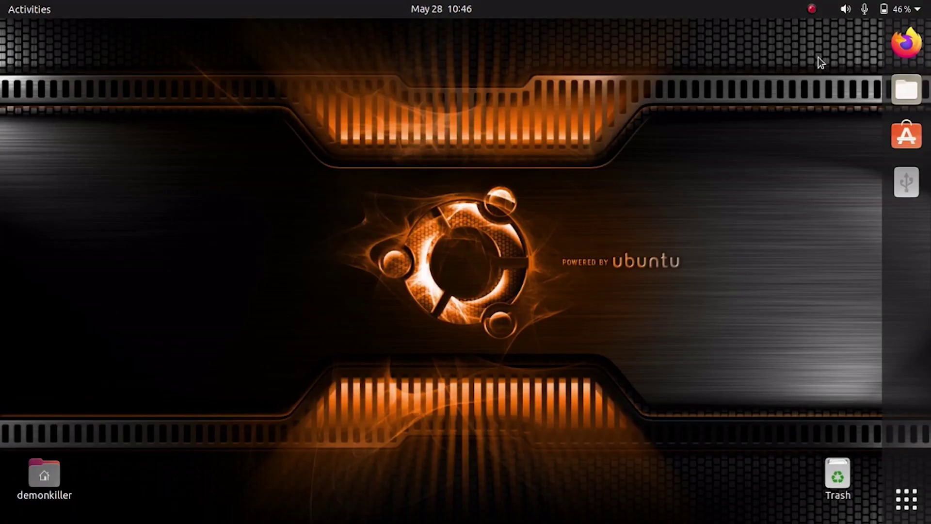
{"action": "key", "text": "super"}
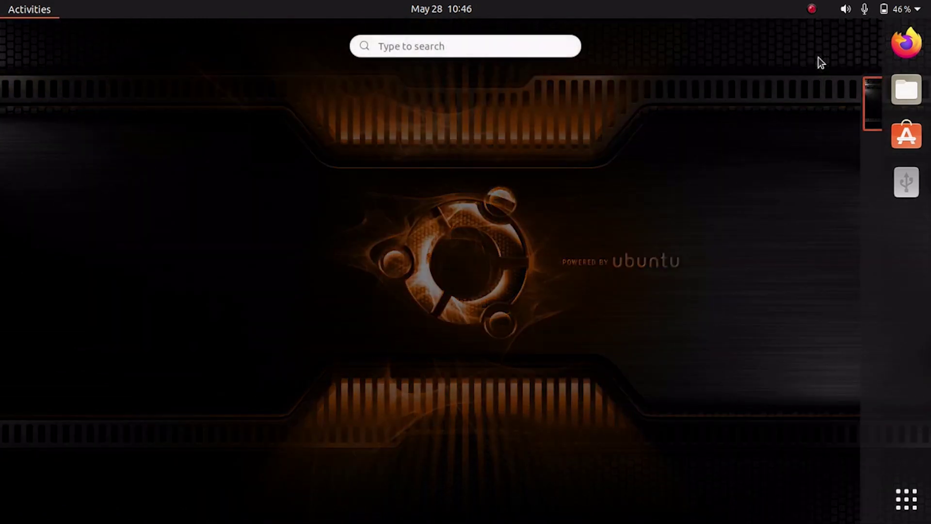
{"action": "type", "text": "virtu"}
{"action": "key", "text": "Return"}
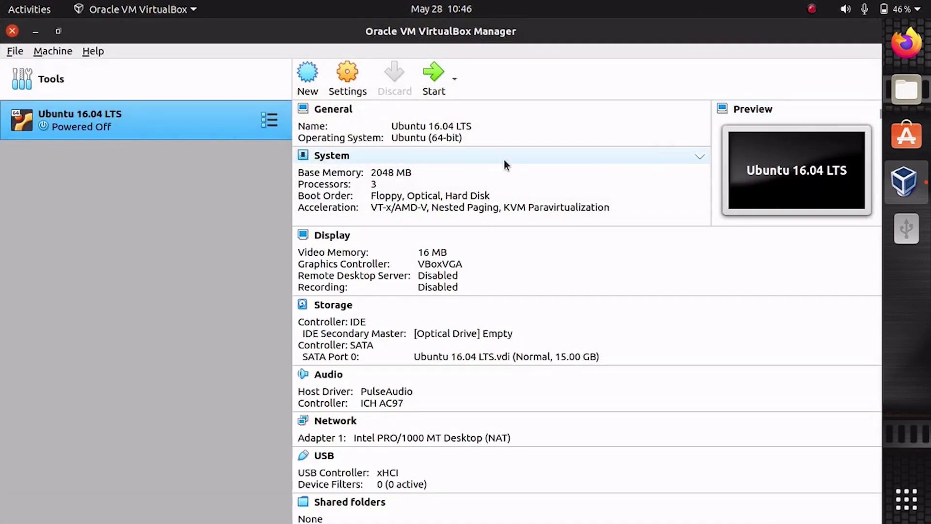
- Add a USB device filter for SanDisk Cruzer Blade [0100] in the Ubuntu 16.04 LTS machine's USB settings
{"action": "left_click", "coordinate": [344, 79]}
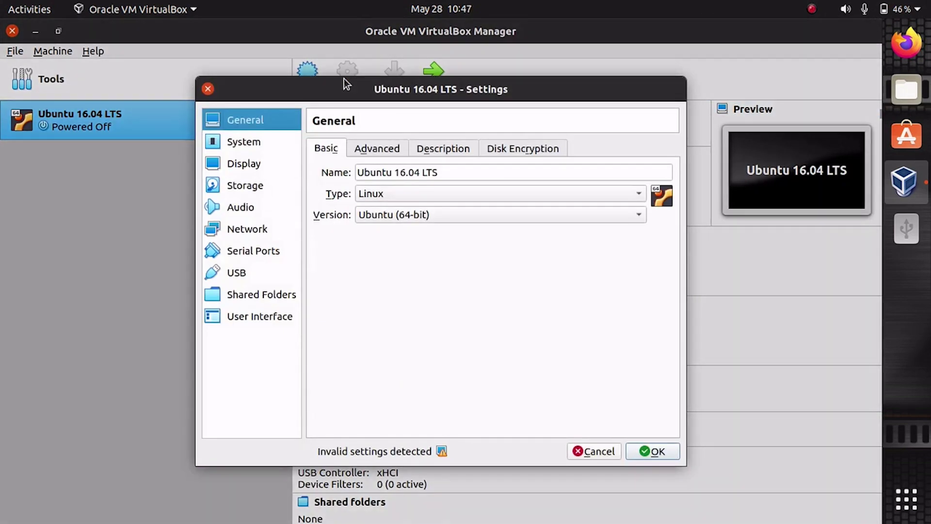
{"action": "left_click", "coordinate": [246, 266]}
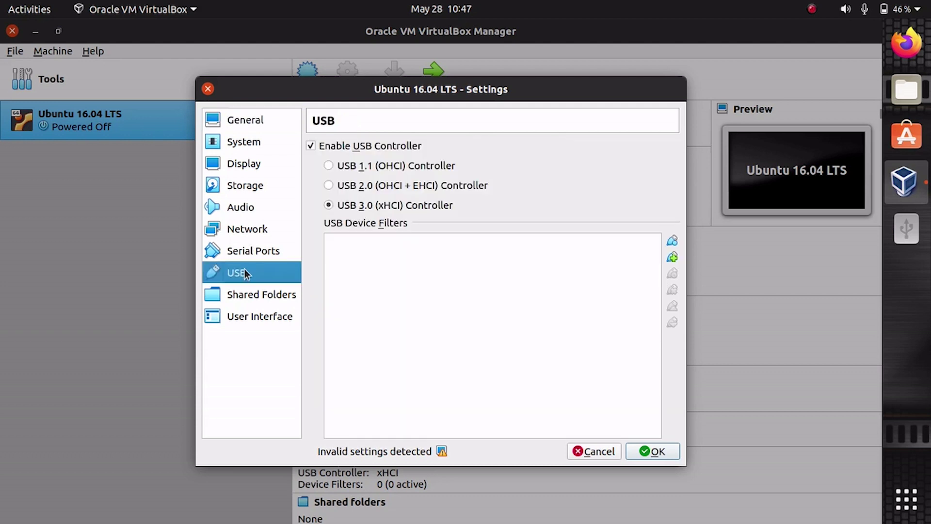
{"action": "left_click", "coordinate": [672, 258]}
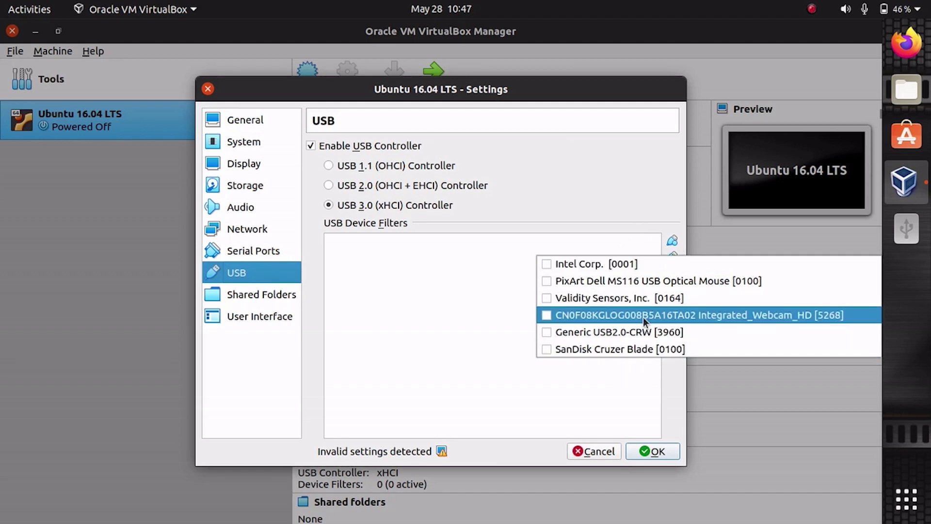
{"action": "left_click", "coordinate": [912, 240]}
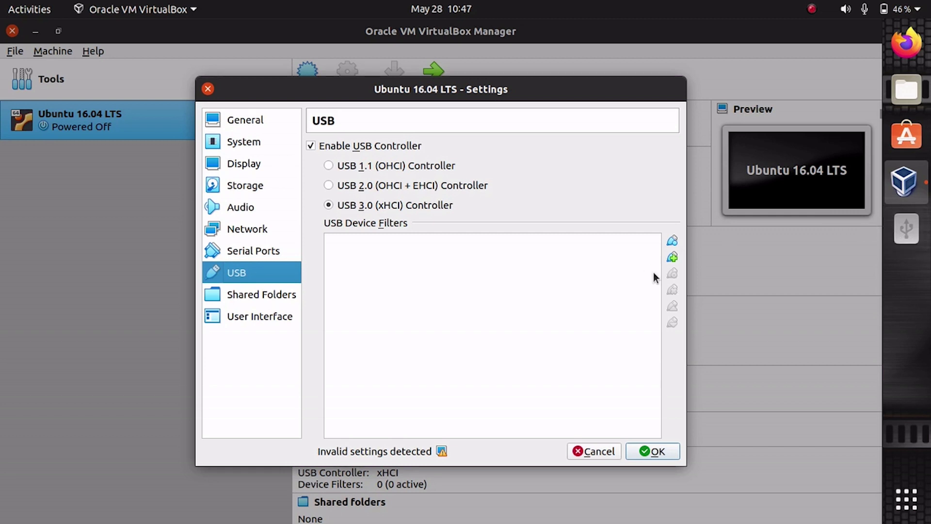
{"action": "left_click", "coordinate": [673, 258]}
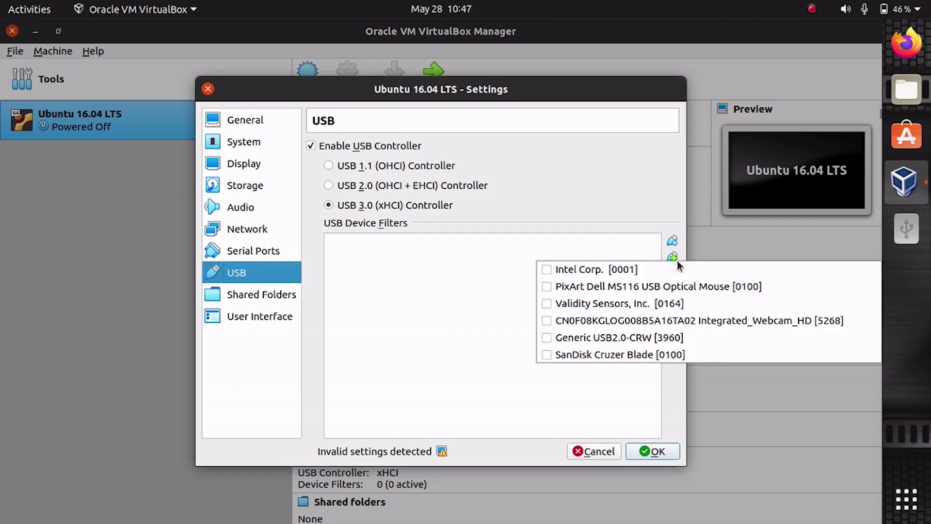
{"action": "left_click", "coordinate": [548, 355]}
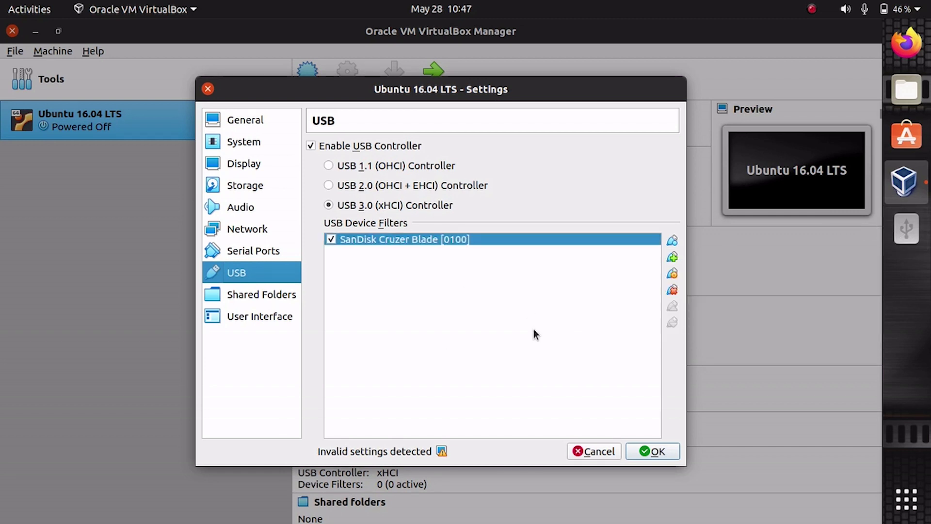
- Save the USB settings and start the Ubuntu 16.04 LTS machine, dismissing its keyboard-capture and mouse-integration notices
{"action": "left_click", "coordinate": [668, 456]}
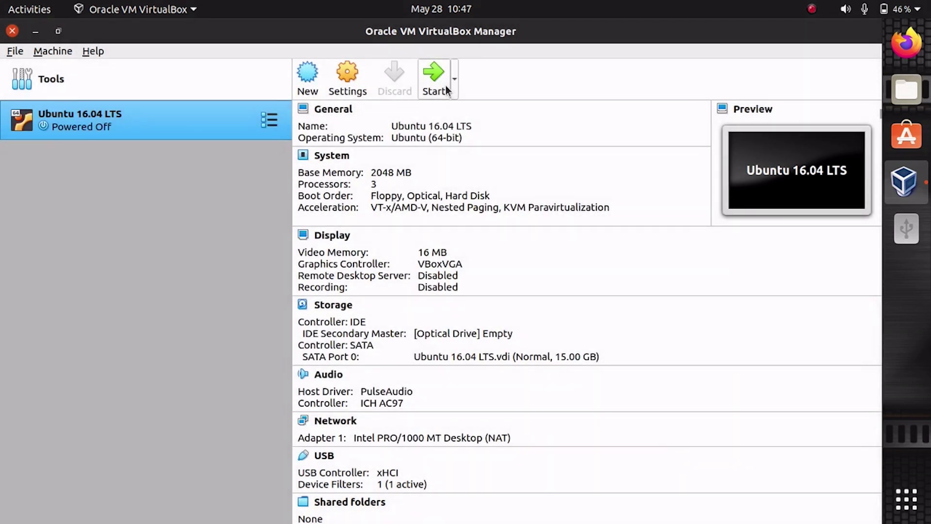
{"action": "left_click", "coordinate": [445, 90]}
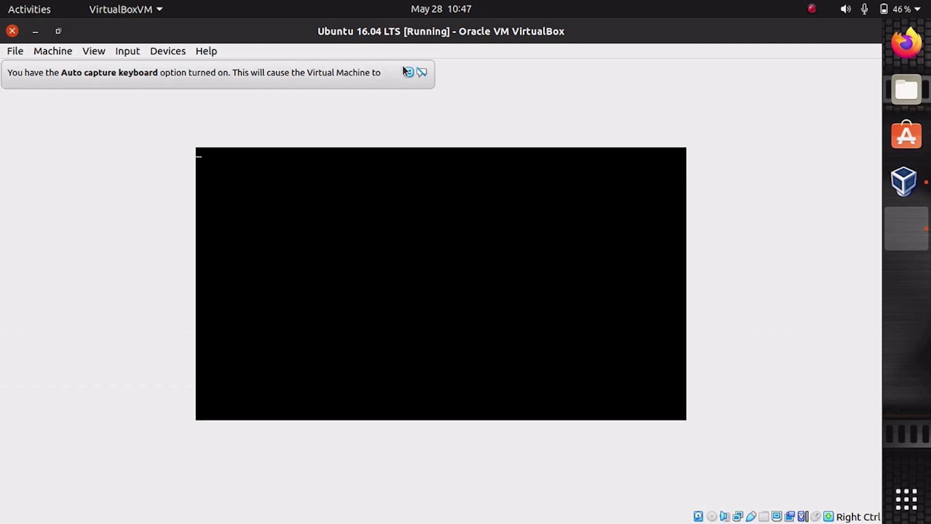
{"action": "left_click", "coordinate": [409, 72]}
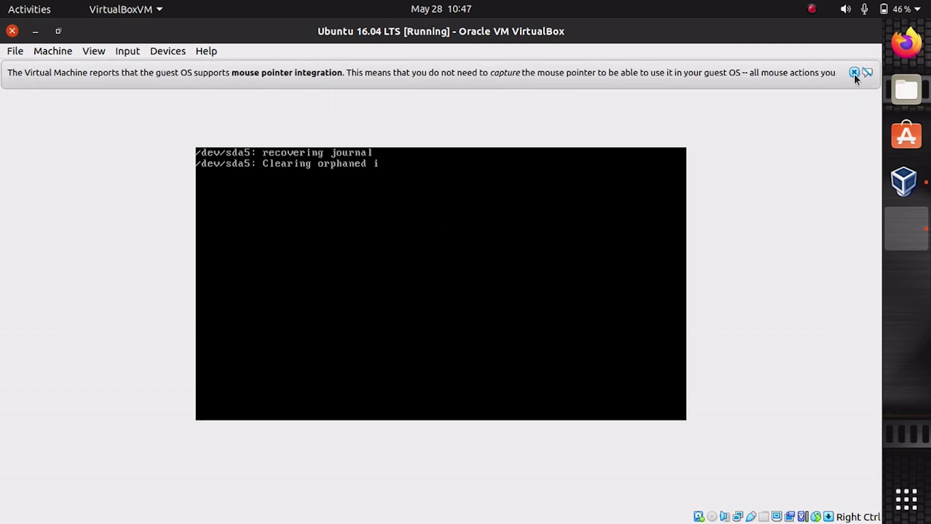
{"action": "left_click", "coordinate": [855, 73]}
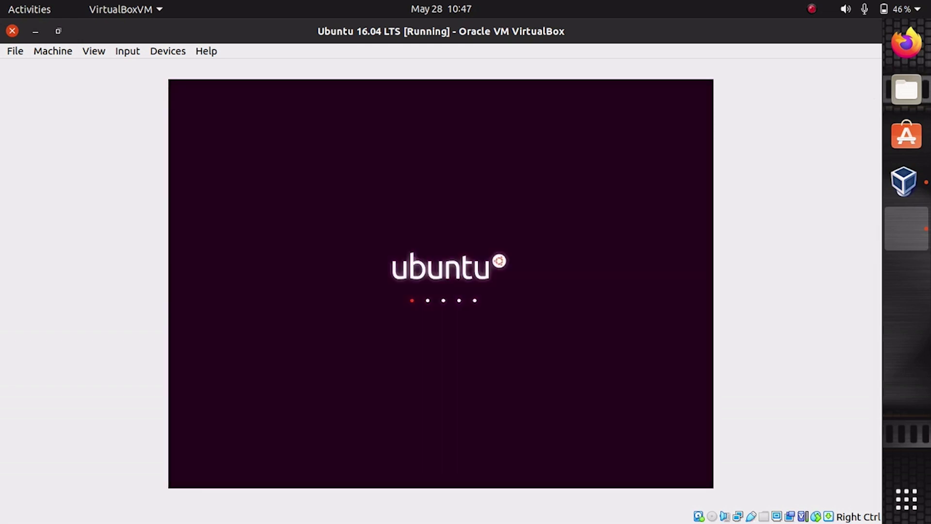
- Switch the virtual machine to full-screen mode and log in to the guest Ubuntu account with the account password
{"action": "key", "text": "Control_R+f"}
{"action": "key", "text": "Return"}
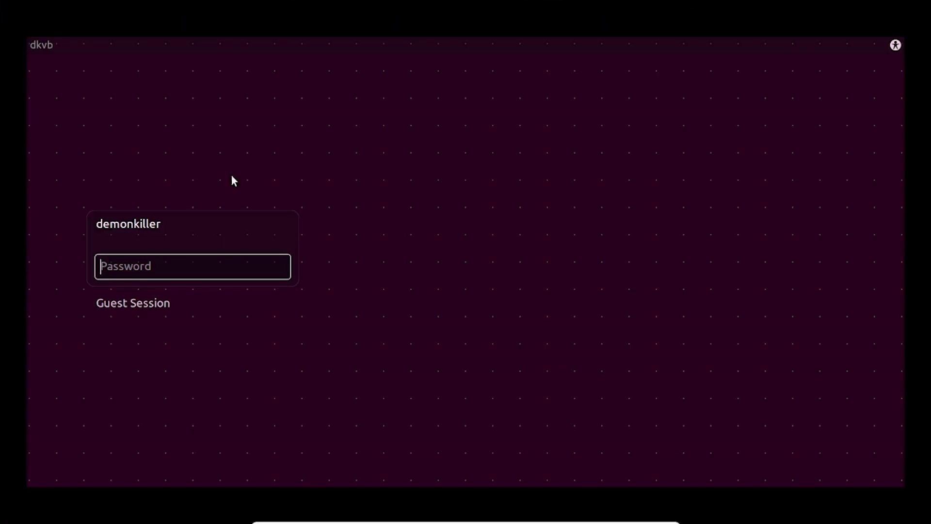
{"action": "type", "text": "****"}
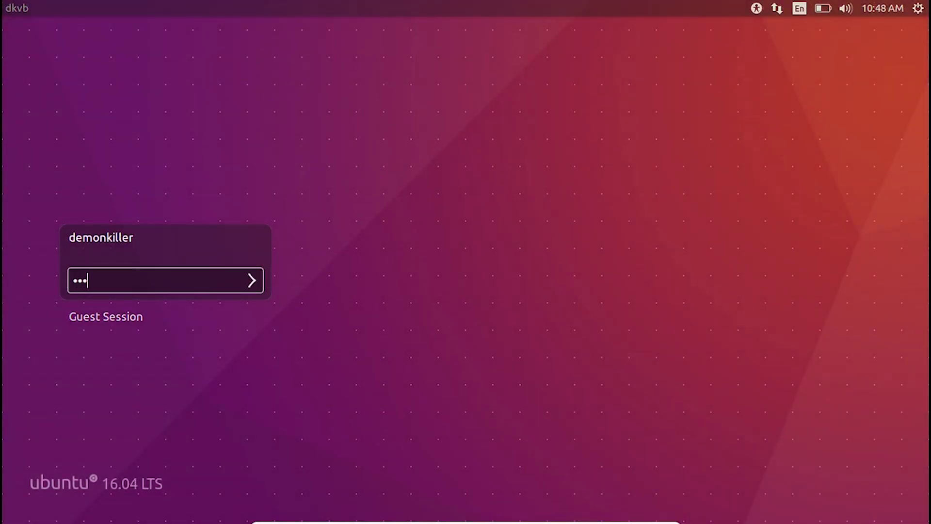
{"action": "key", "text": "Return"}
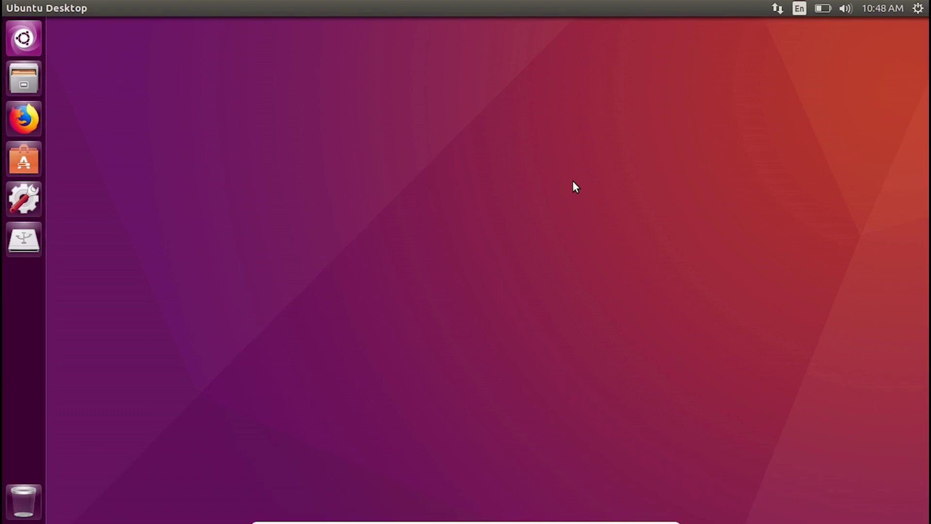
- Open the San Disk USB drive in the guest to check its files, and close the file window
{"action": "left_click", "coordinate": [25, 250]}
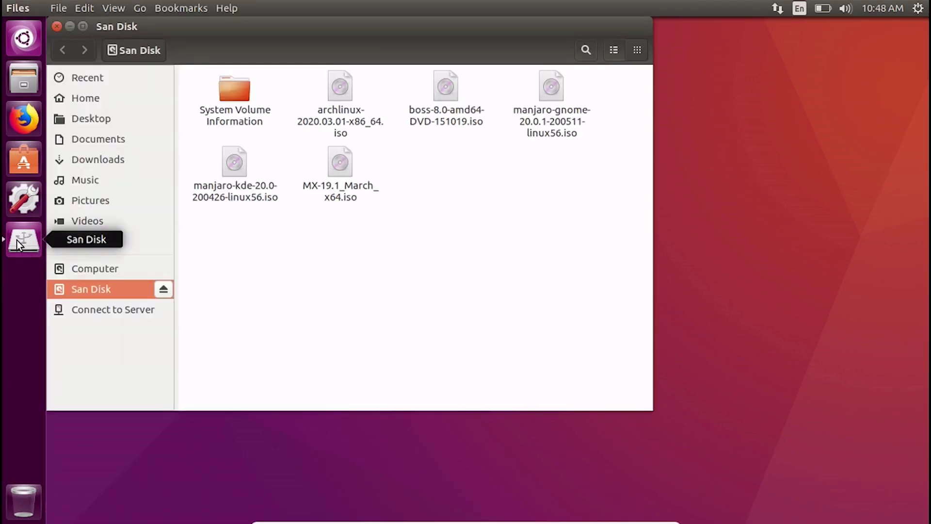
{"action": "left_click", "coordinate": [56, 27]}
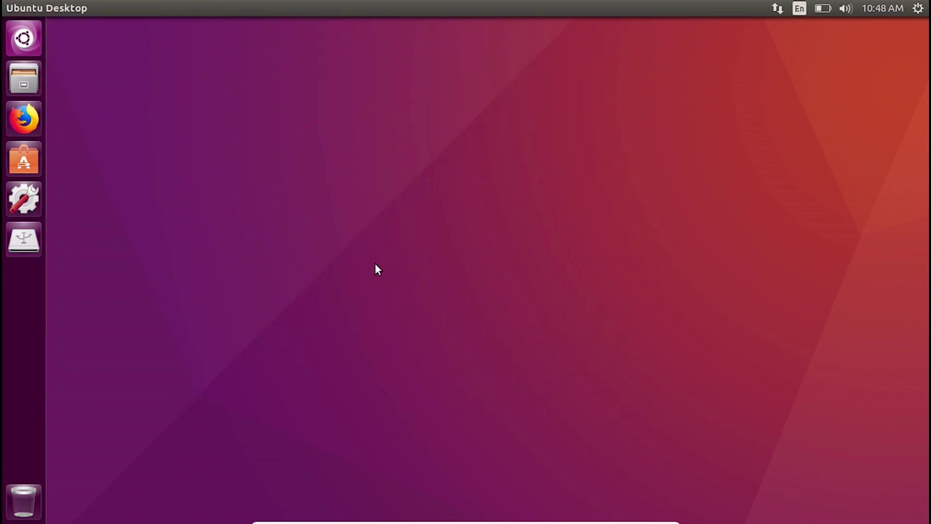